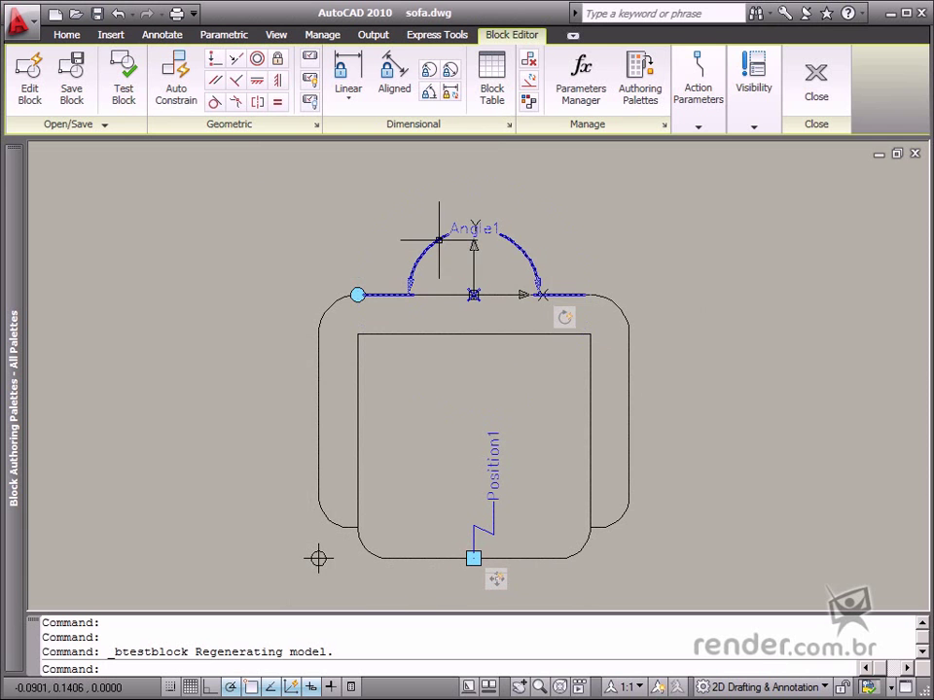
# - Return to the Block Editor and point at the sofa's Angle1 rotation parameter
pyautogui.moveTo(439, 237)
# - Show the Angle1 rotation parameter's properties using the PROPERTIES command
pyautogui.click(437, 237)
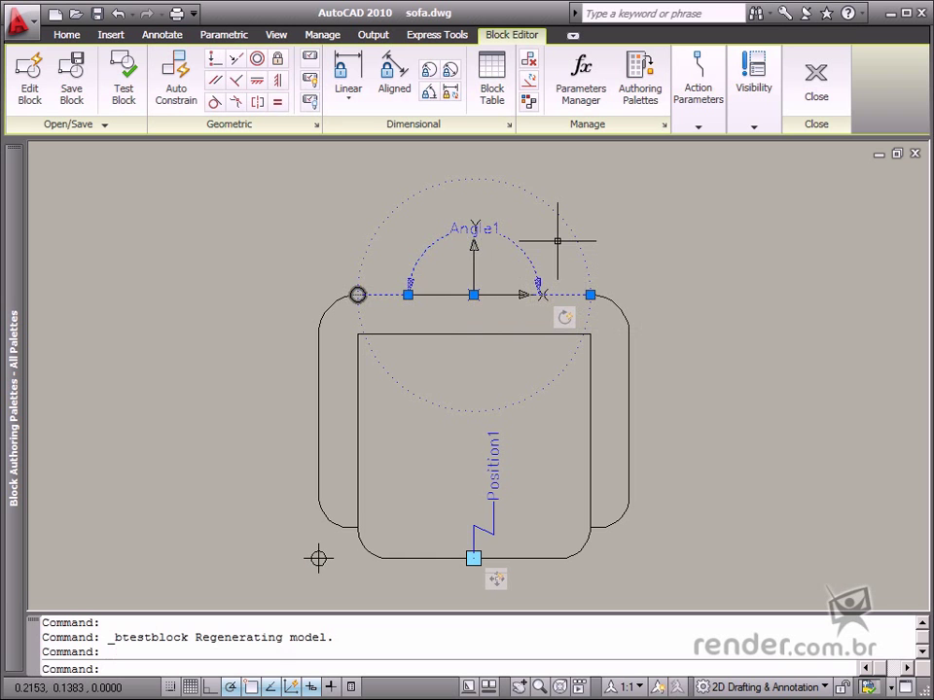
pyautogui.write('properties')
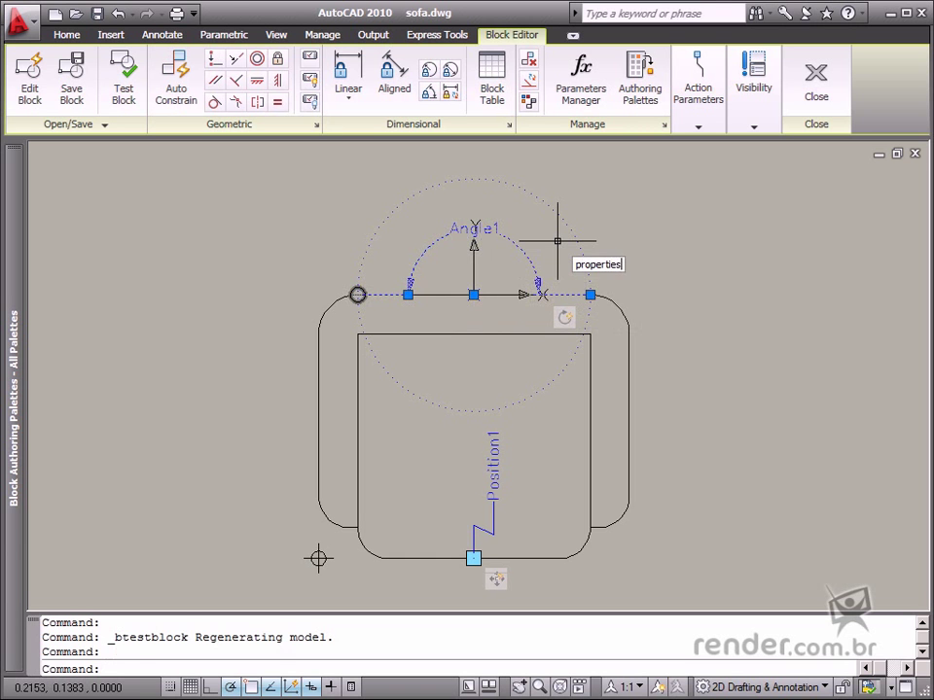
pyautogui.press('Return')
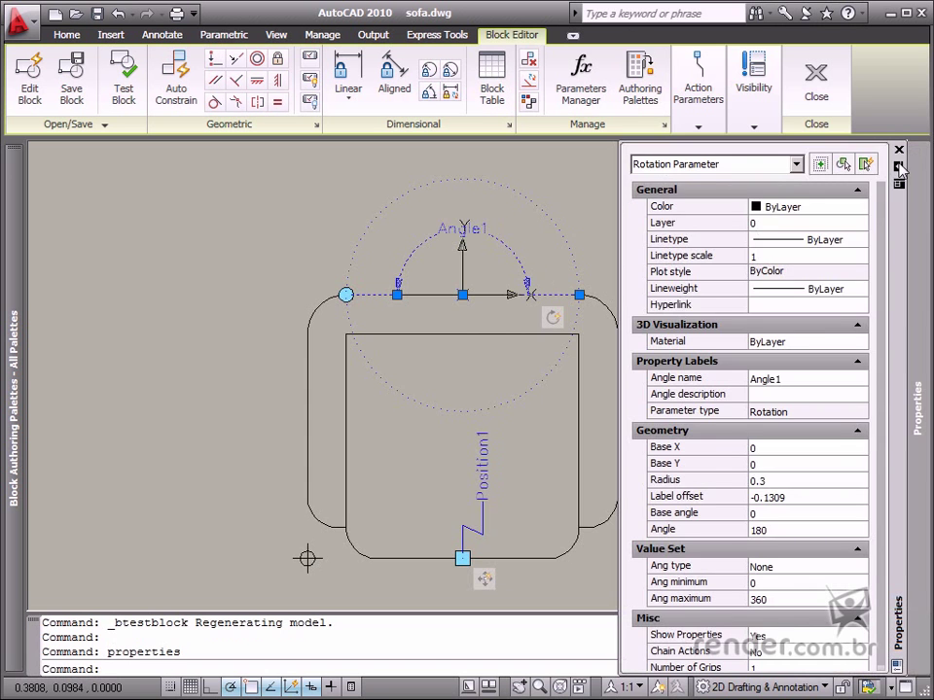
# - Dock the Properties palette beside the drawing and re-maximize the drawing window
pyautogui.doubleClick(899, 167)
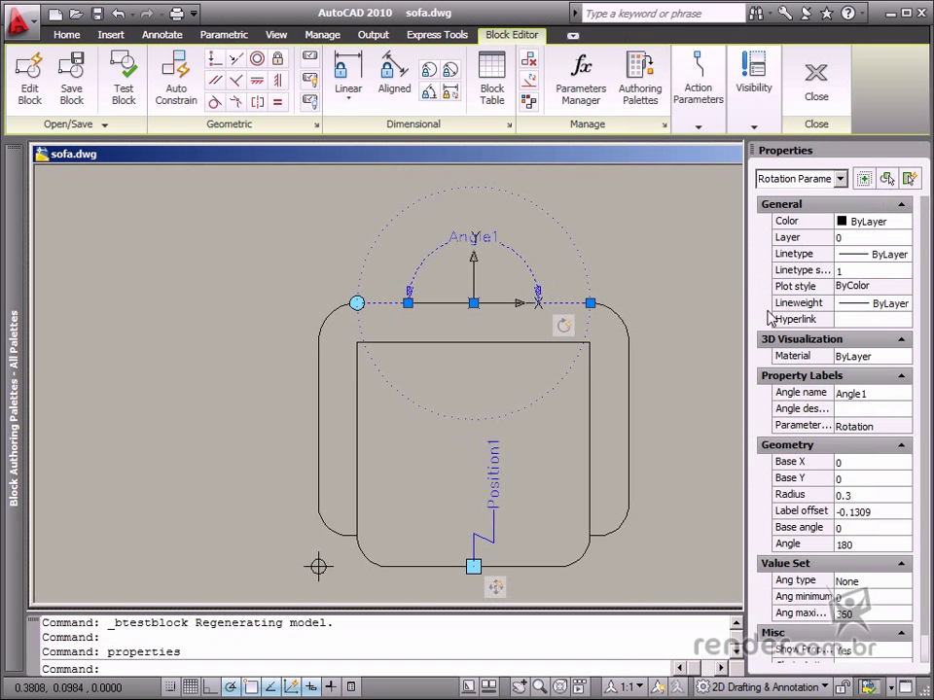
pyautogui.doubleClick(575, 165)
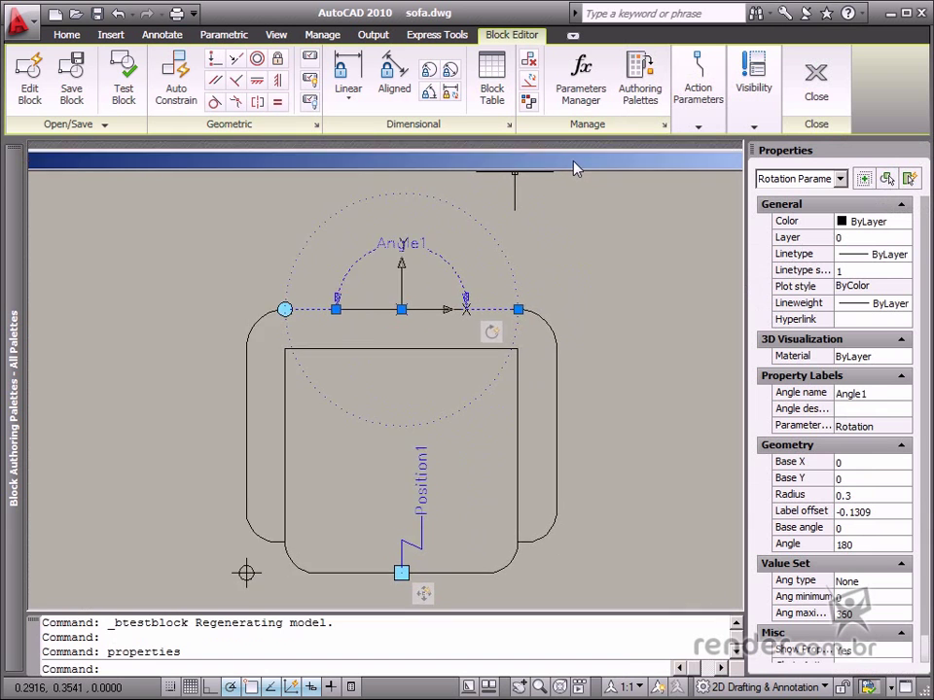
pyautogui.moveTo(576, 168); pyautogui.dragTo(487, 174)
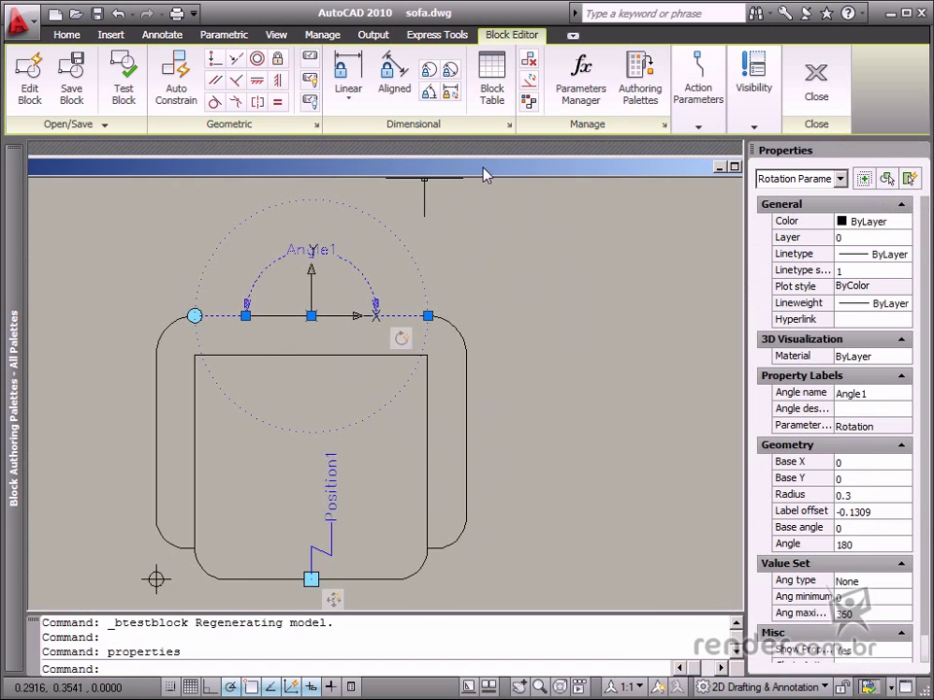
pyautogui.click(732, 167)
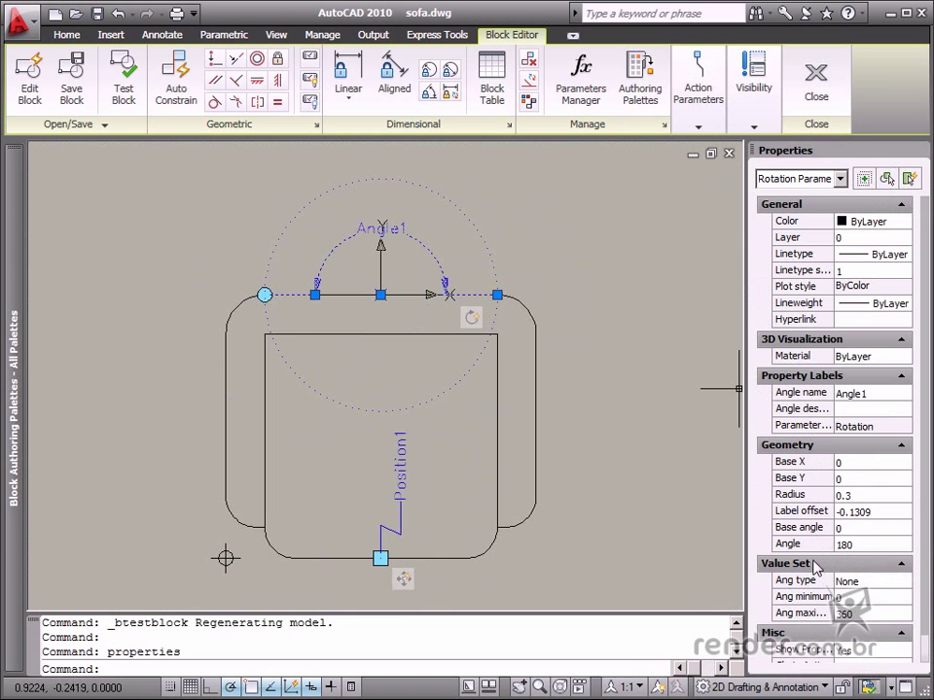
# - Keep Angle1's Ang type as None with Ang minimum 90 and Ang maximum 270
pyautogui.click(870, 582)
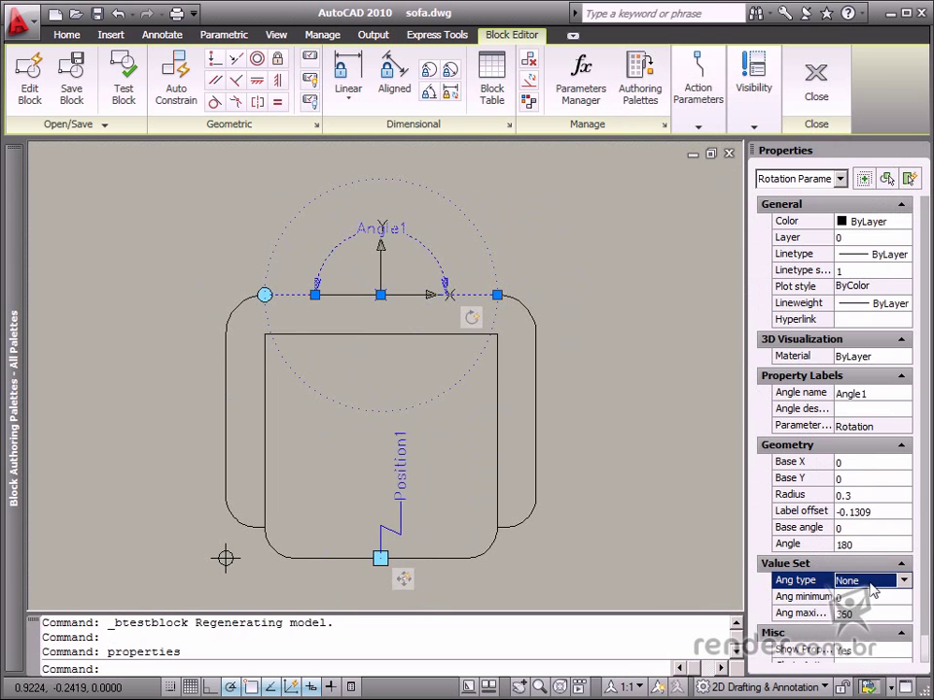
pyautogui.click(903, 581)
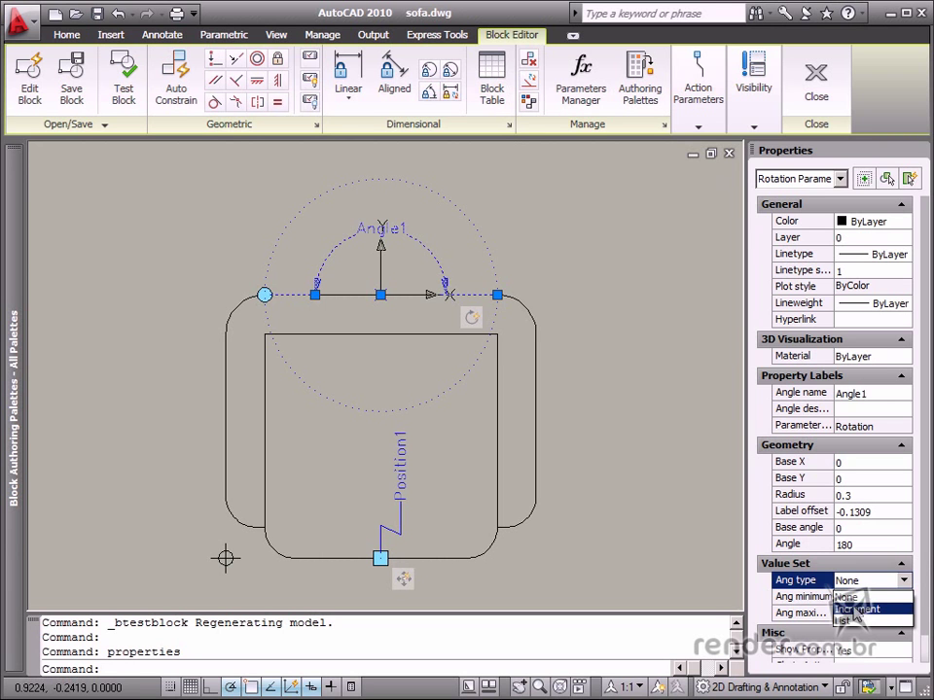
pyautogui.click(848, 598)
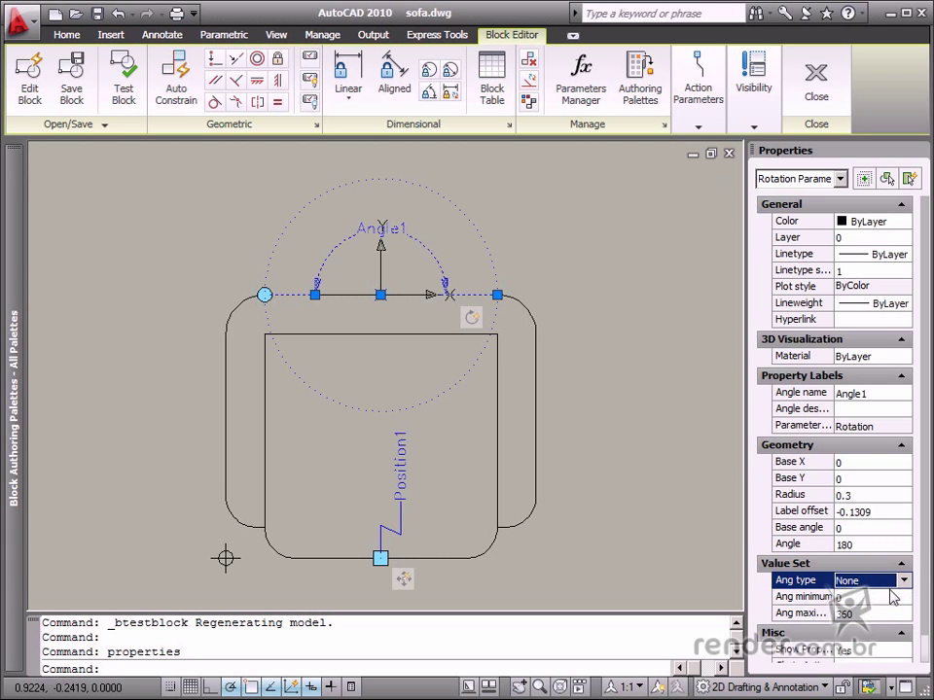
pyautogui.click(849, 597)
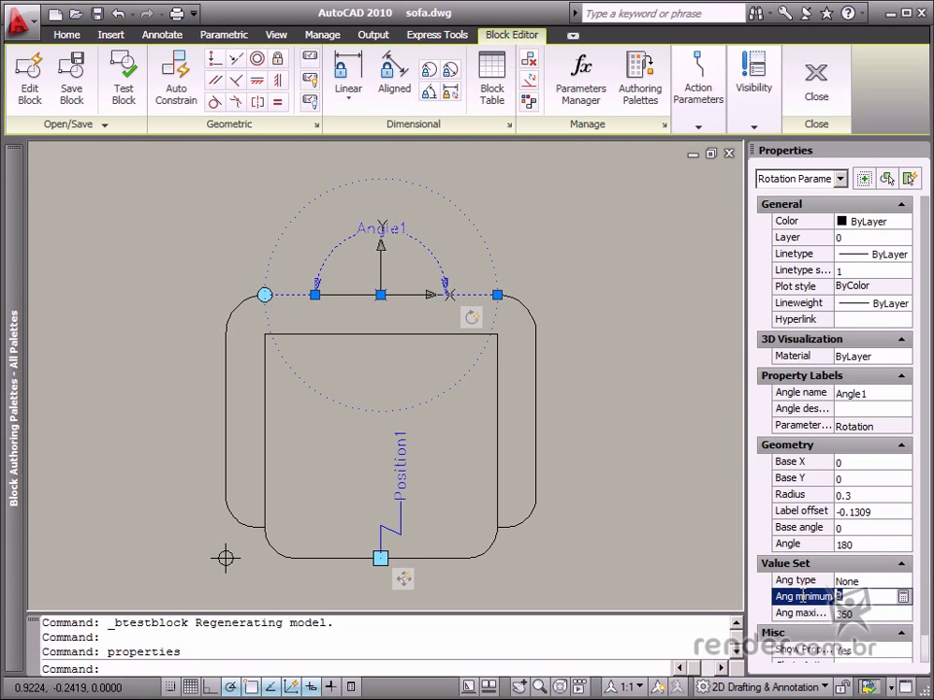
pyautogui.write('90')
pyautogui.click(867, 615)
pyautogui.write('2')
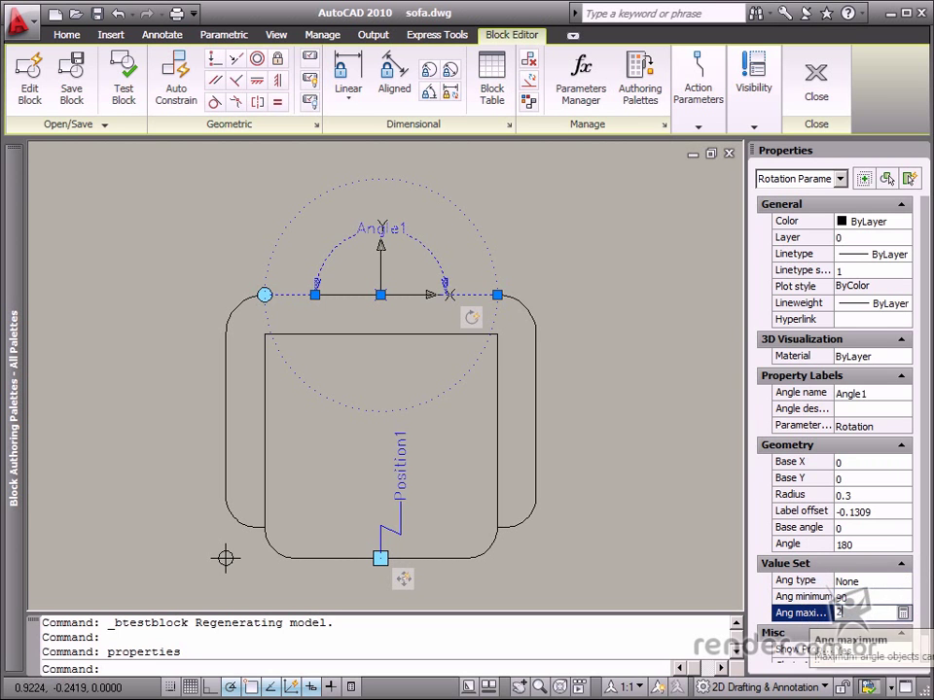
pyautogui.write('70')
pyautogui.click(865, 598)
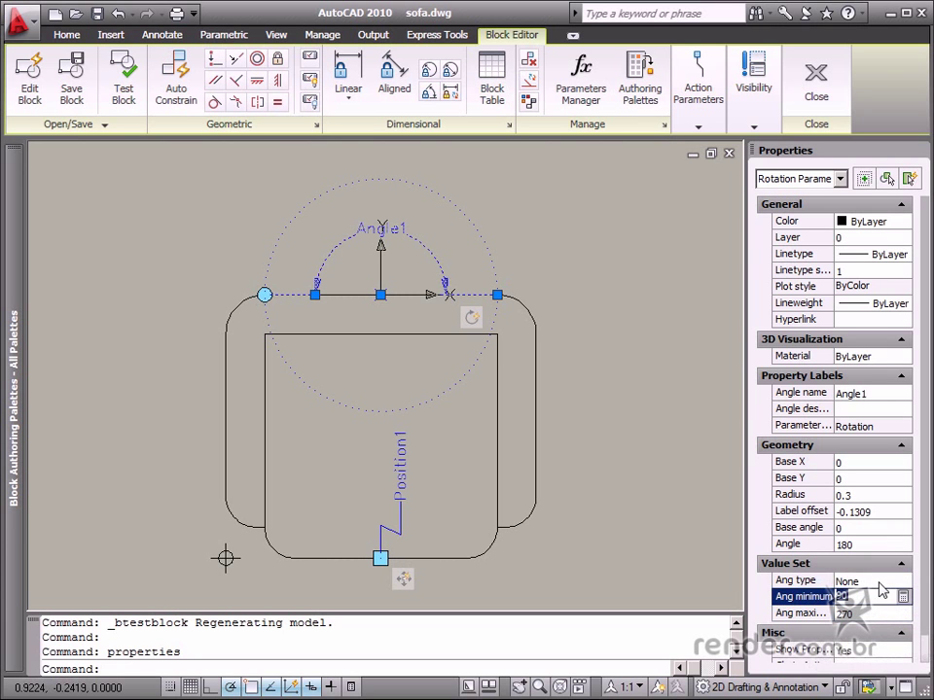
# - Set Angle1's value set to Increment: 15-degree steps, minimum 0, maximum 360
pyautogui.click(891, 581)
pyautogui.click(904, 581)
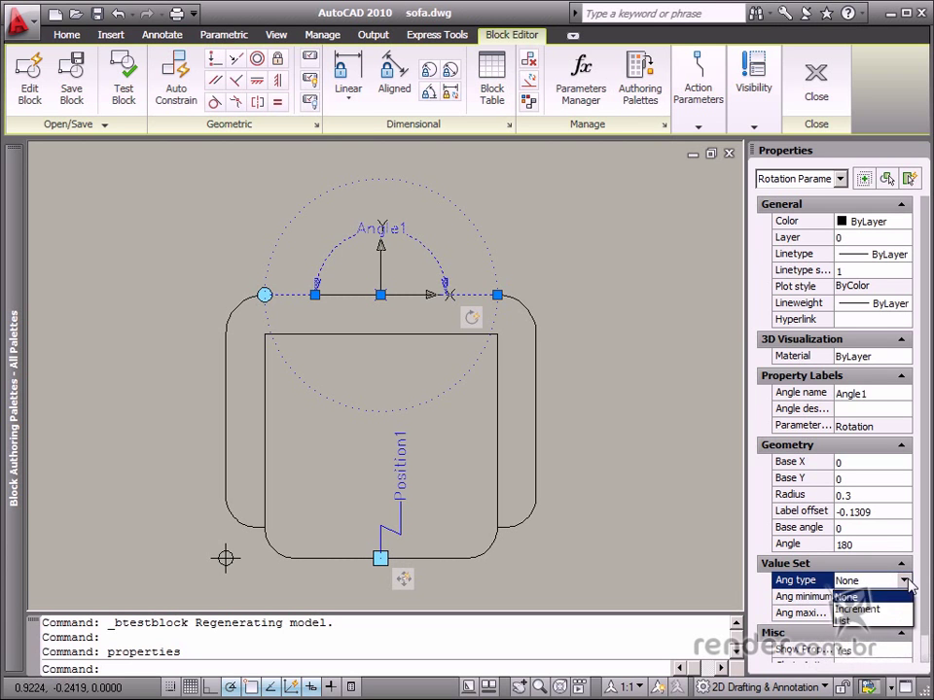
pyautogui.click(878, 611)
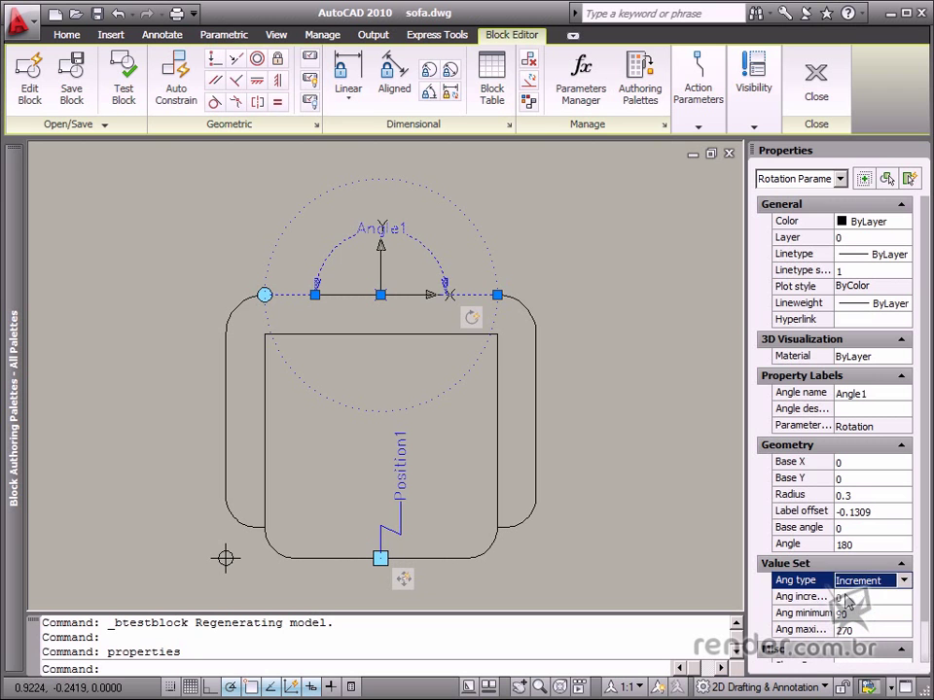
pyautogui.click(844, 596)
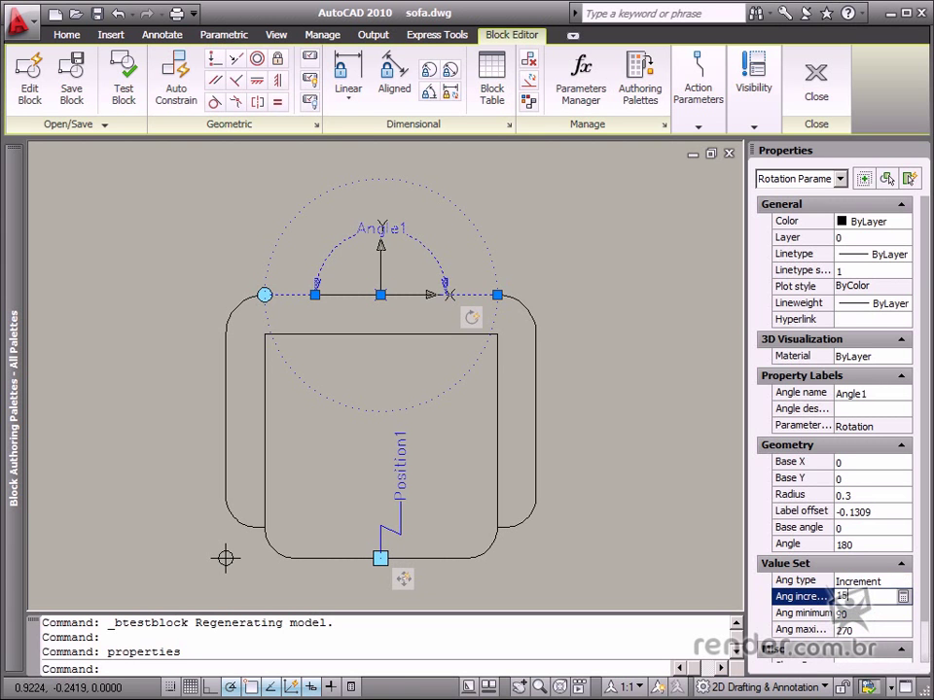
pyautogui.click(854, 613)
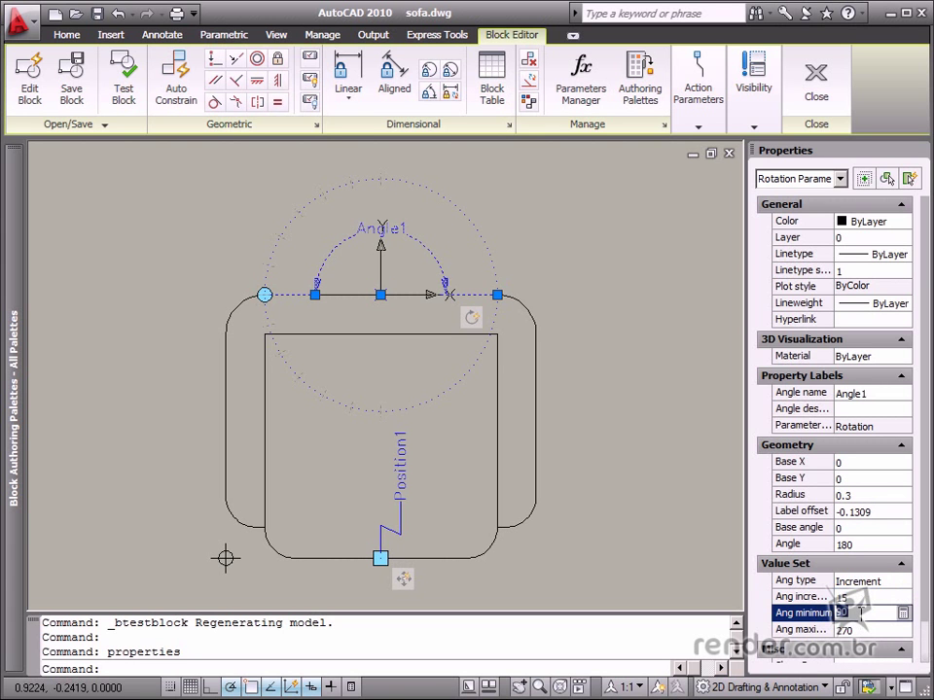
pyautogui.click(864, 629)
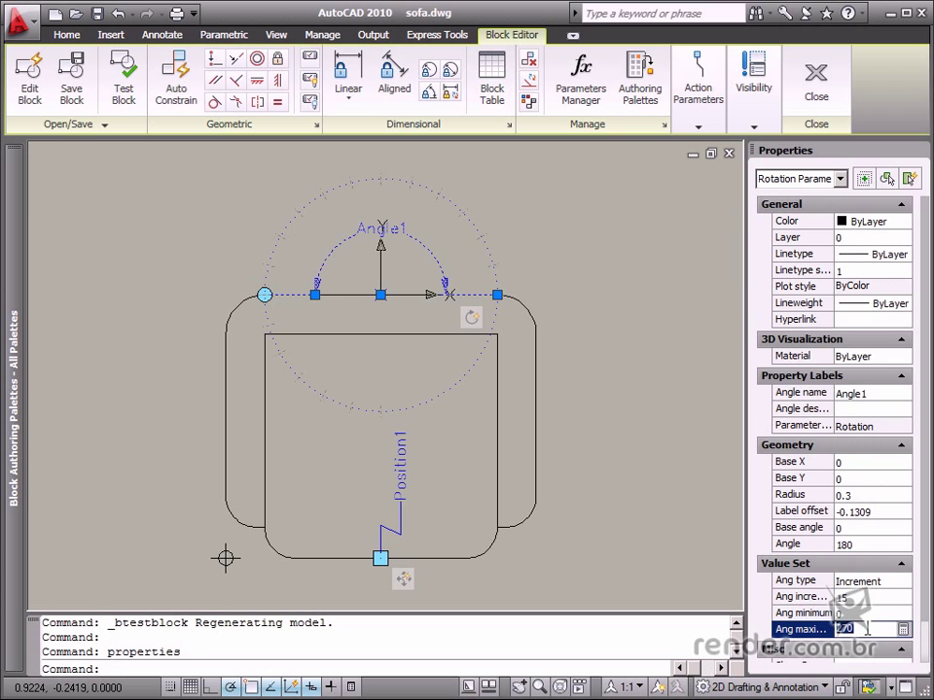
pyautogui.write('360')
pyautogui.click(859, 613)
# - Change Angle1's Ang type to List and select the Ang value row
pyautogui.click(891, 581)
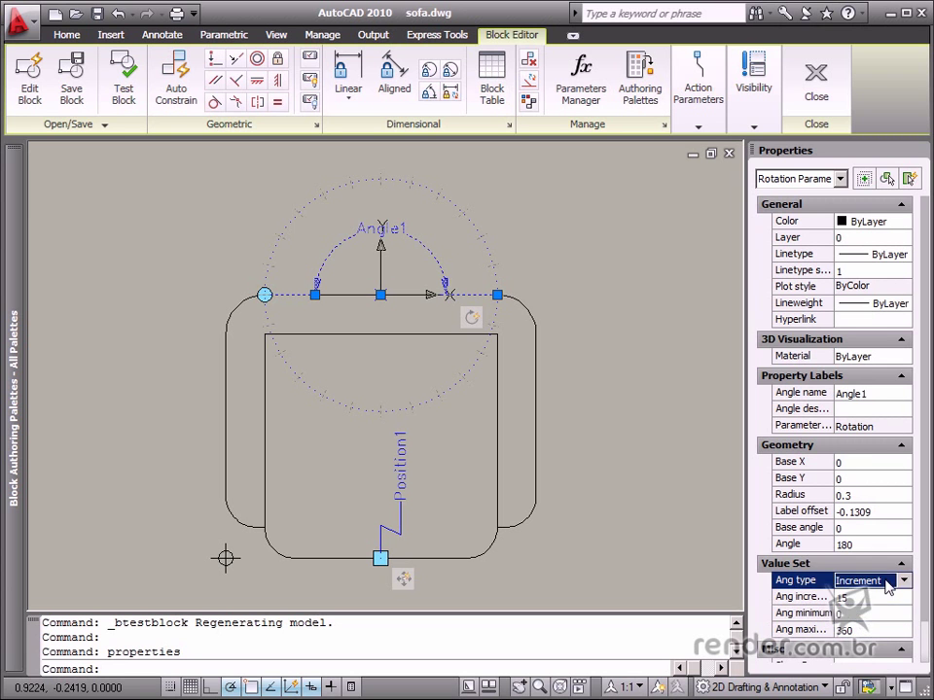
pyautogui.click(901, 581)
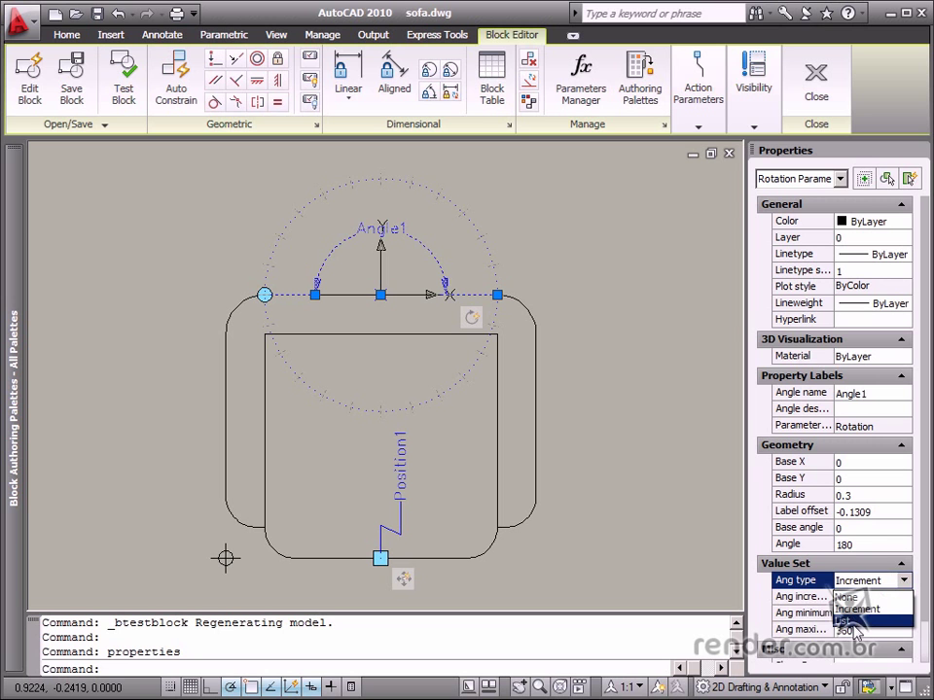
pyautogui.click(852, 620)
pyautogui.click(894, 595)
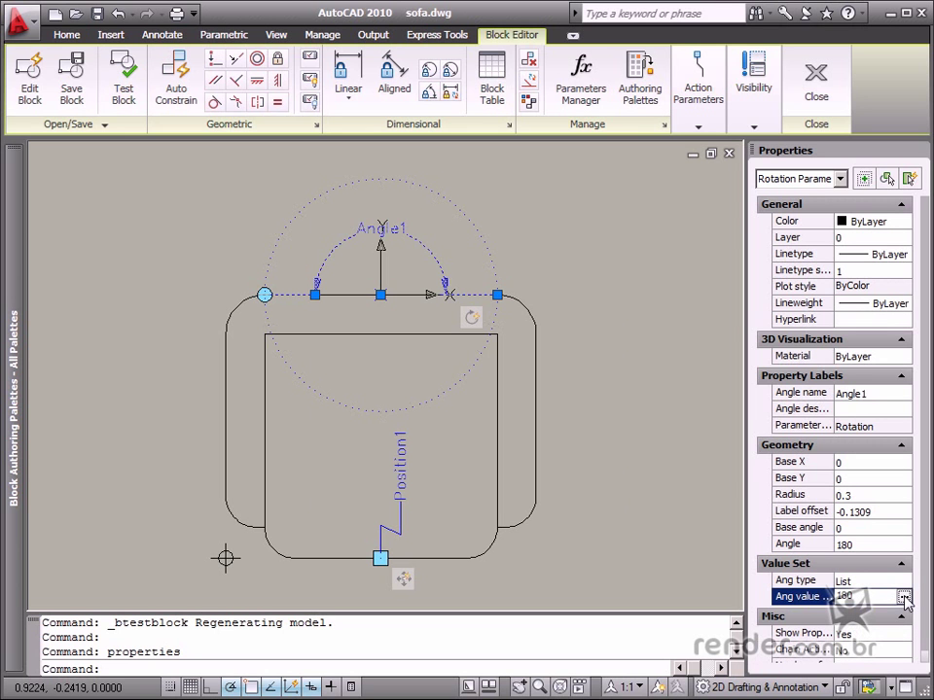
# - Add angles 0, 15, 30, 45 and 60 to Angle1's list alongside 180
pyautogui.click(903, 597)
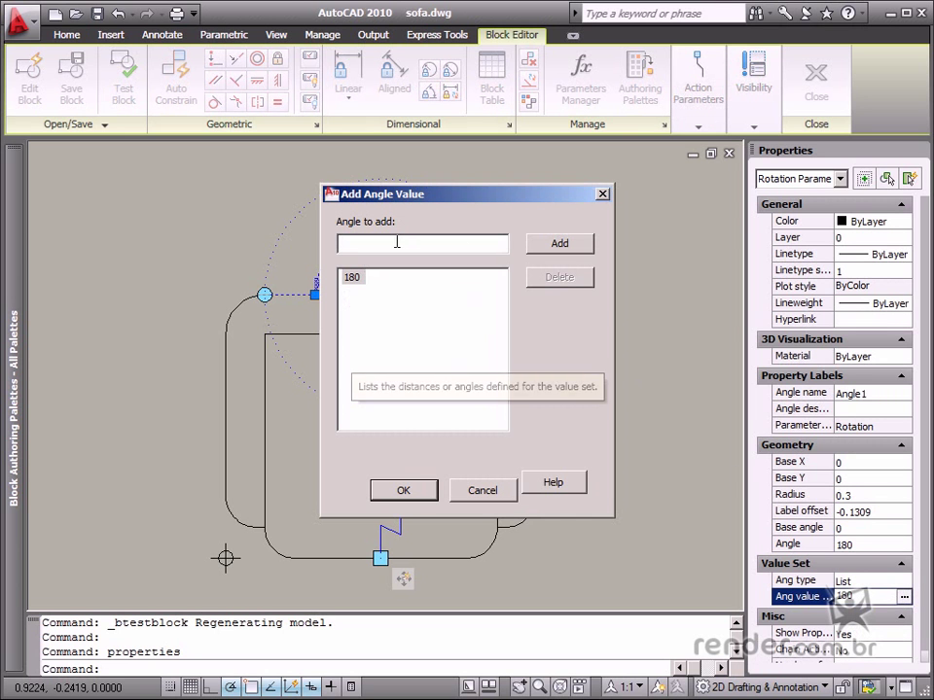
pyautogui.write('0, 15, 30, 45, 60')
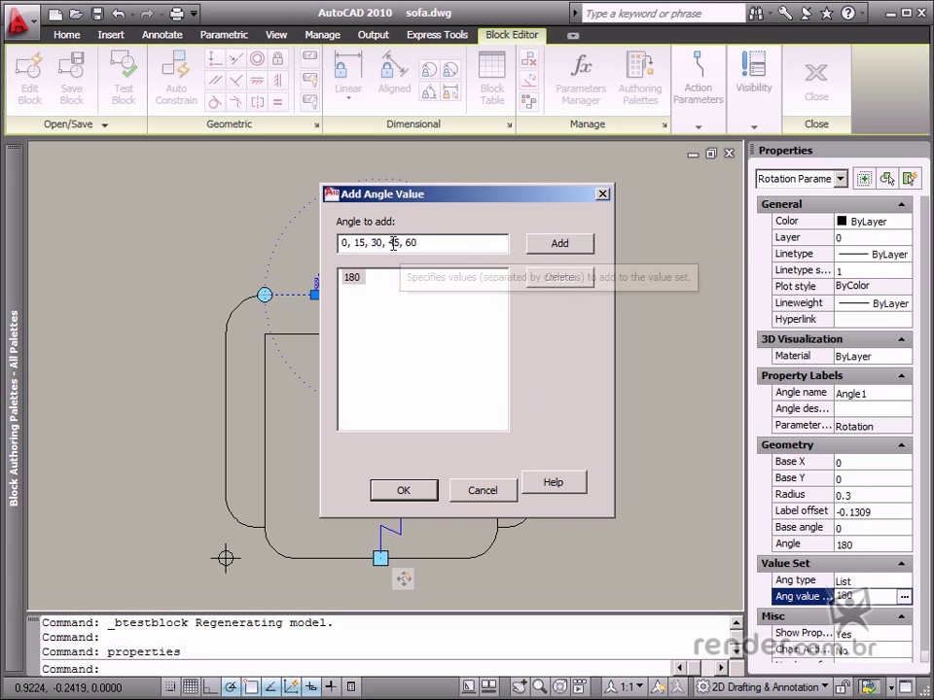
pyautogui.moveTo(419, 244); pyautogui.dragTo(330, 247)
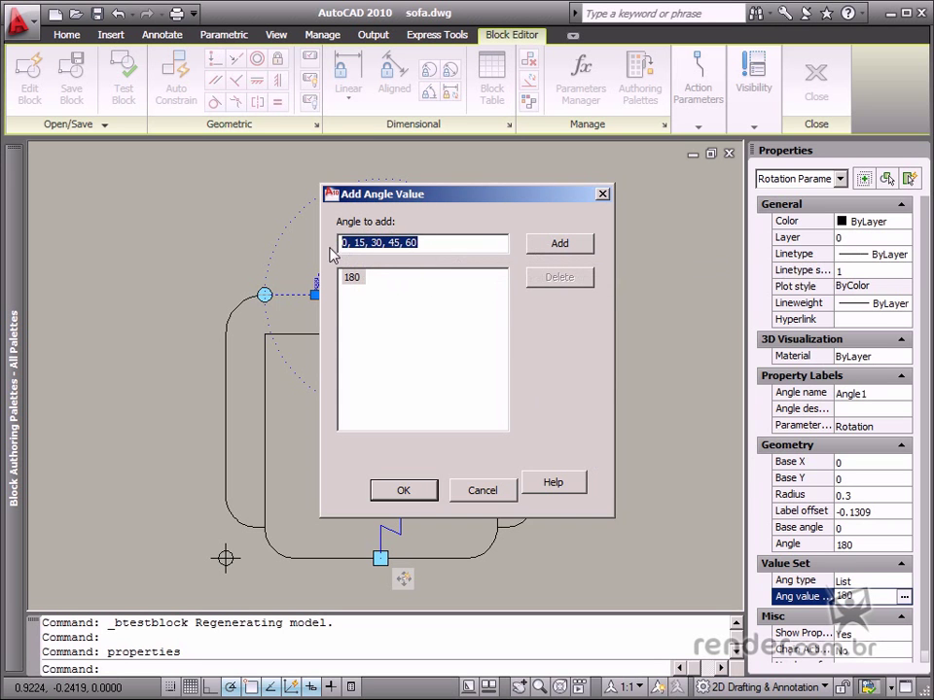
pyautogui.click(347, 249)
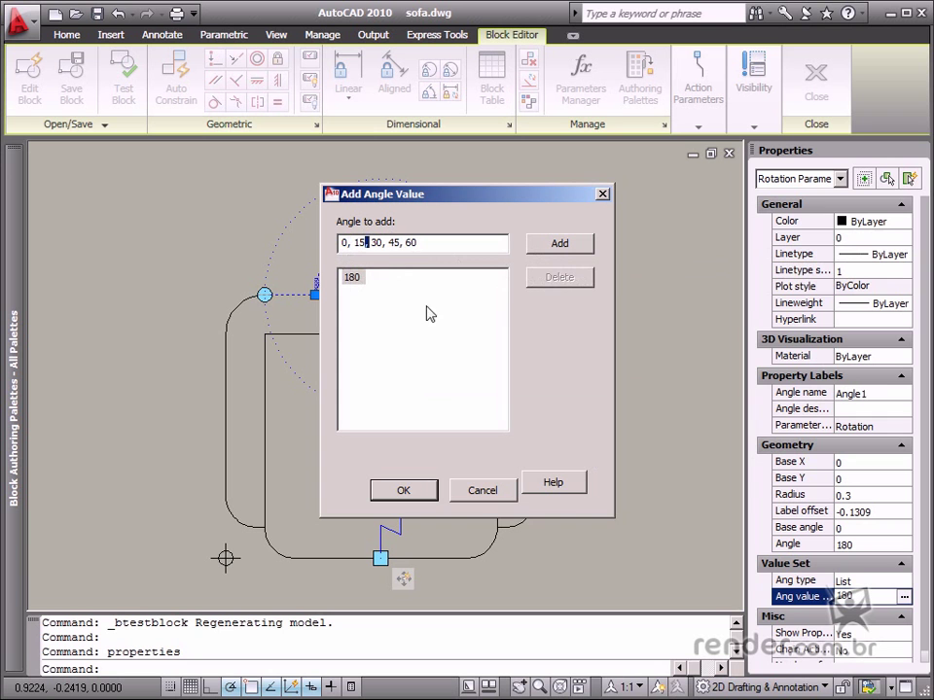
pyautogui.click(420, 244)
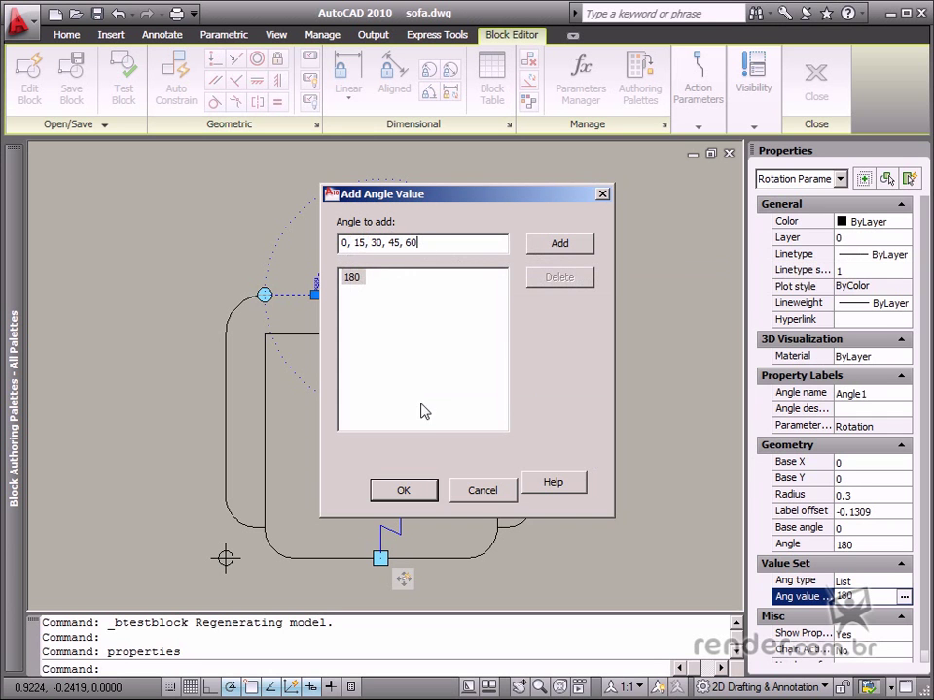
pyautogui.click(551, 248)
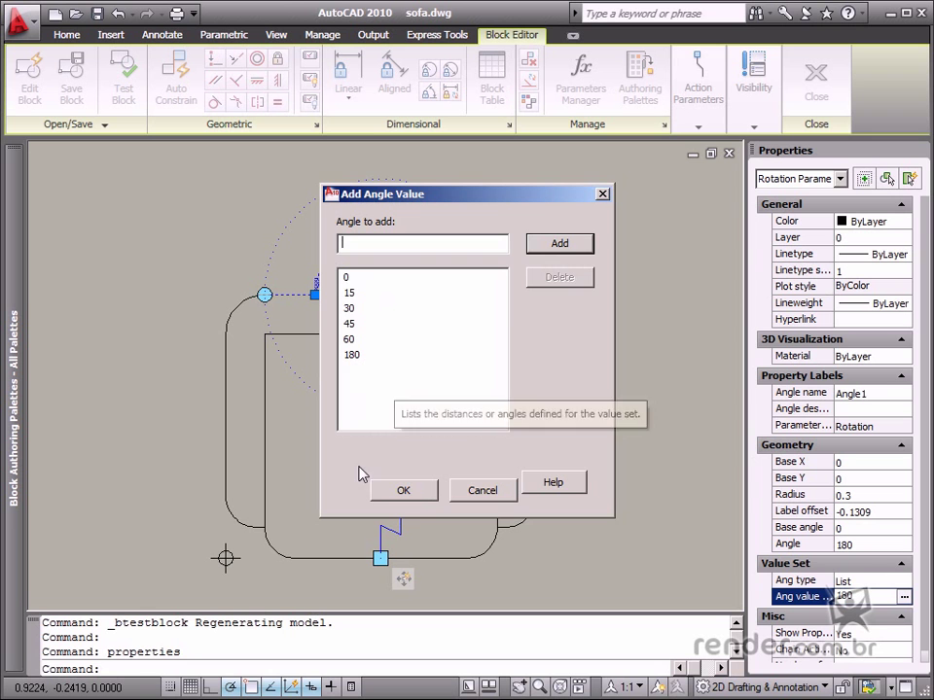
pyautogui.click(417, 497)
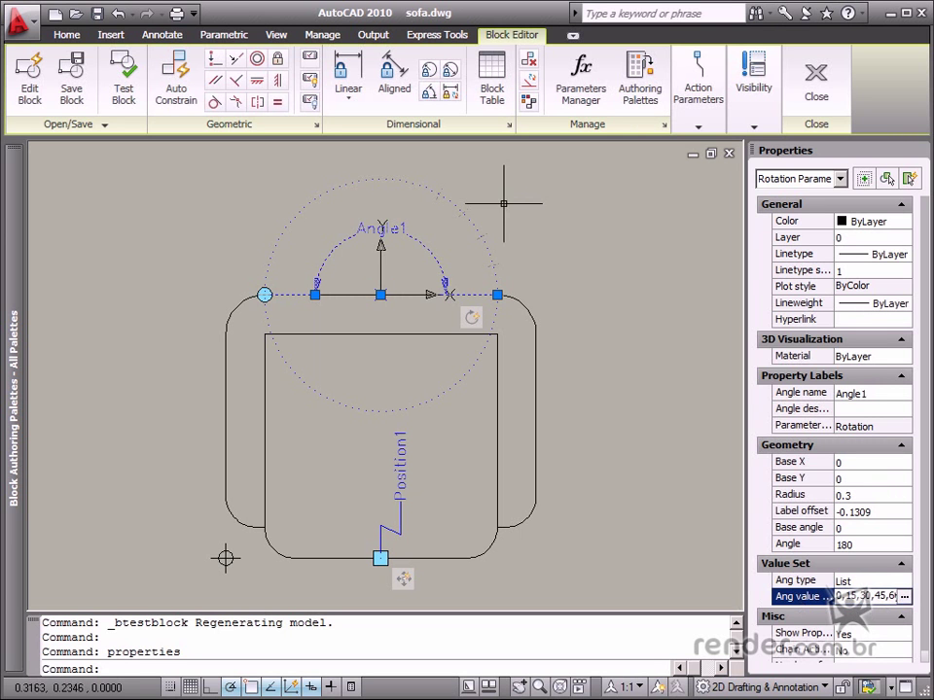
# - In Test Block, rotate the sofa with its Angle1 grip so it faces the opposite way
pyautogui.click(124, 85)
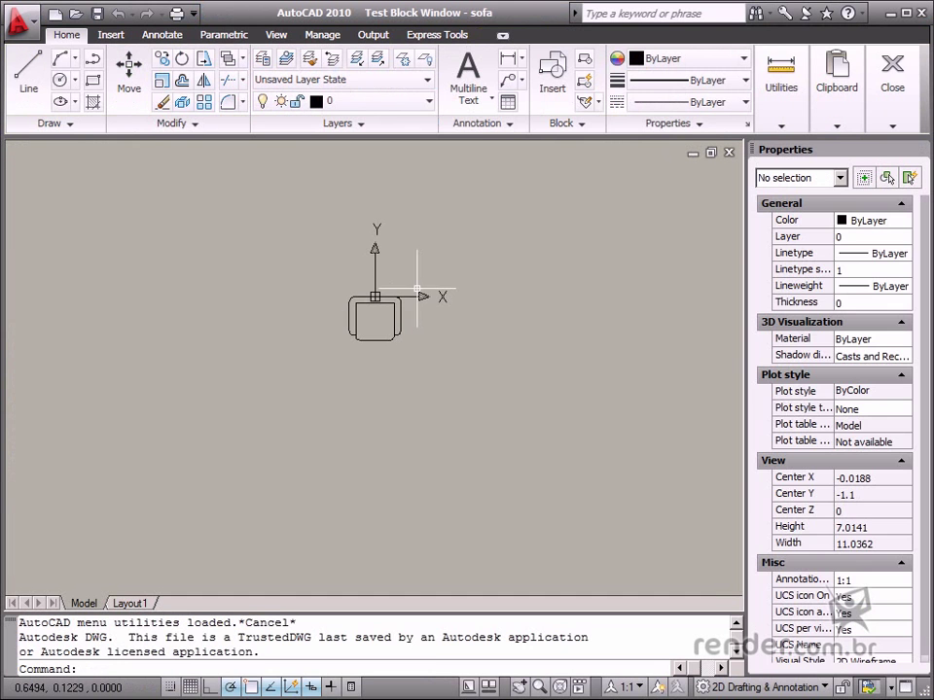
pyautogui.click(372, 312)
pyautogui.click(355, 296)
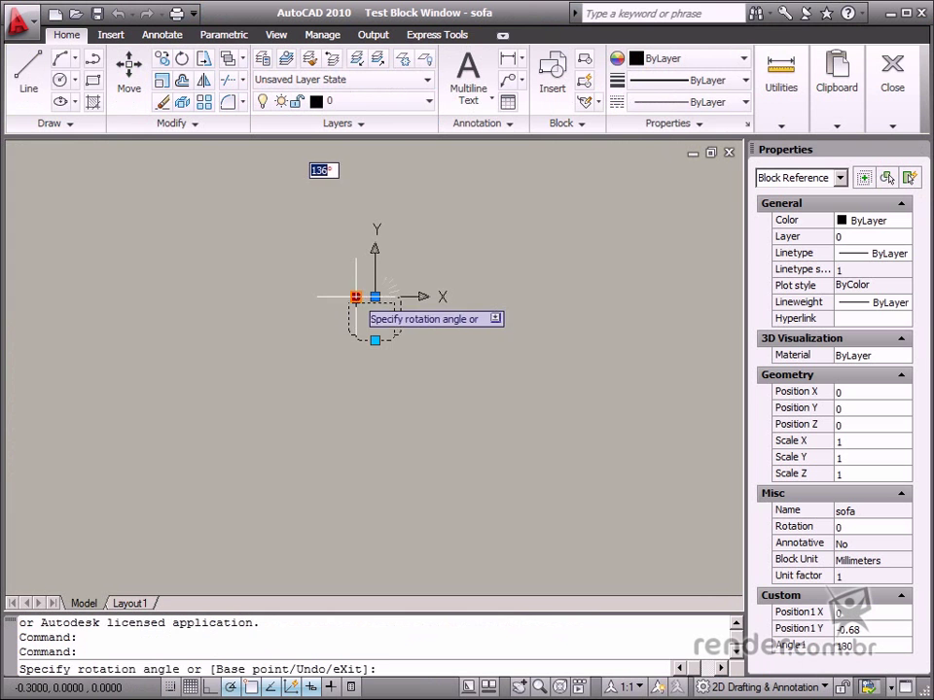
pyautogui.scroll(4, 360, 297)
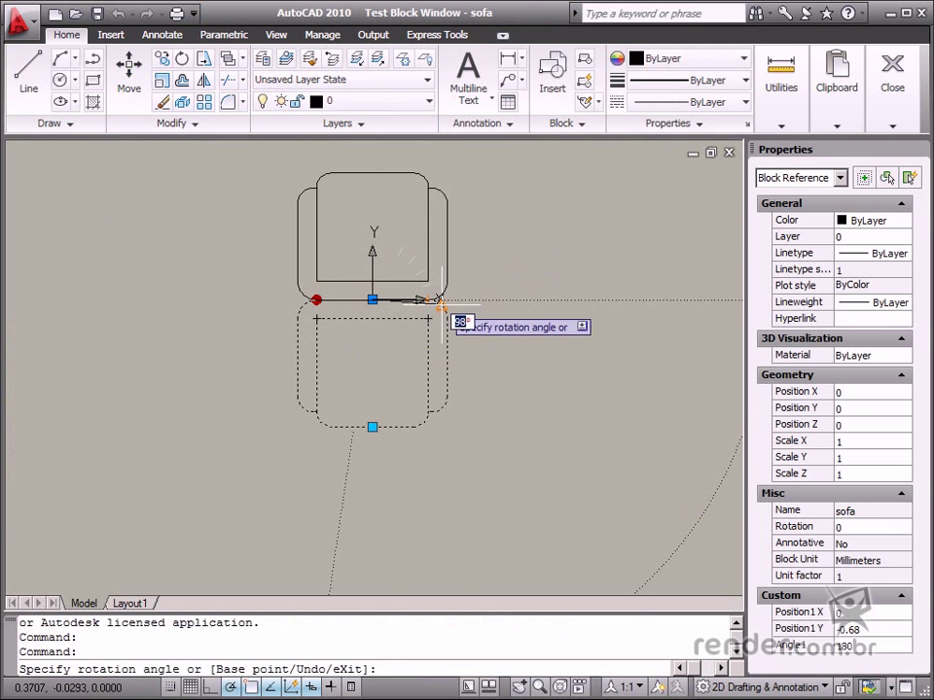
pyautogui.click(442, 305)
pyautogui.click(890, 105)
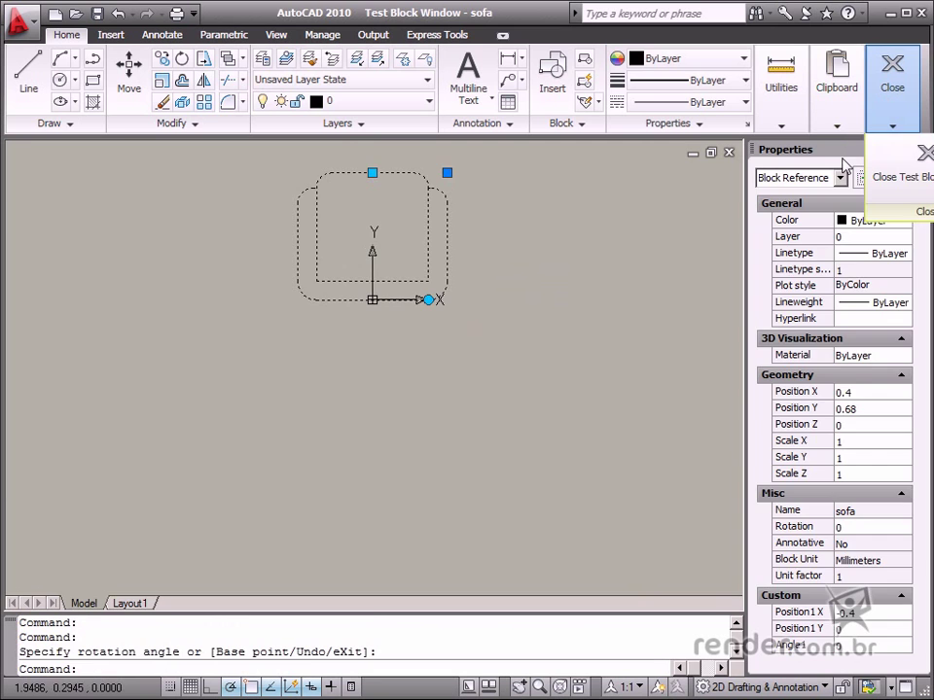
# - Close the test window, reselect Angle1, and reopen Test Block with the sofa selected
pyautogui.click(904, 177)
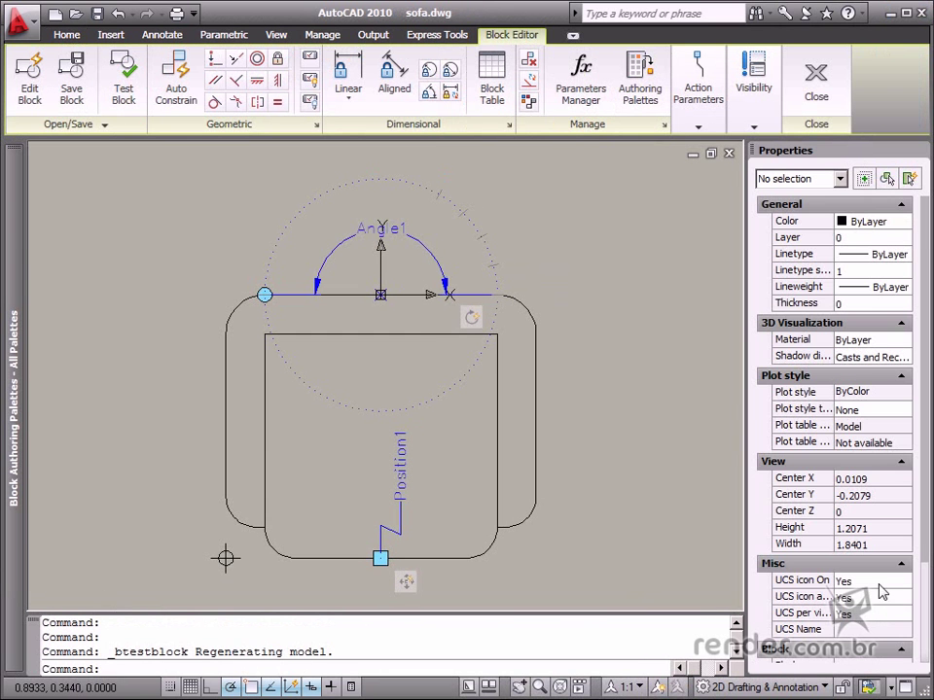
pyautogui.click(437, 267)
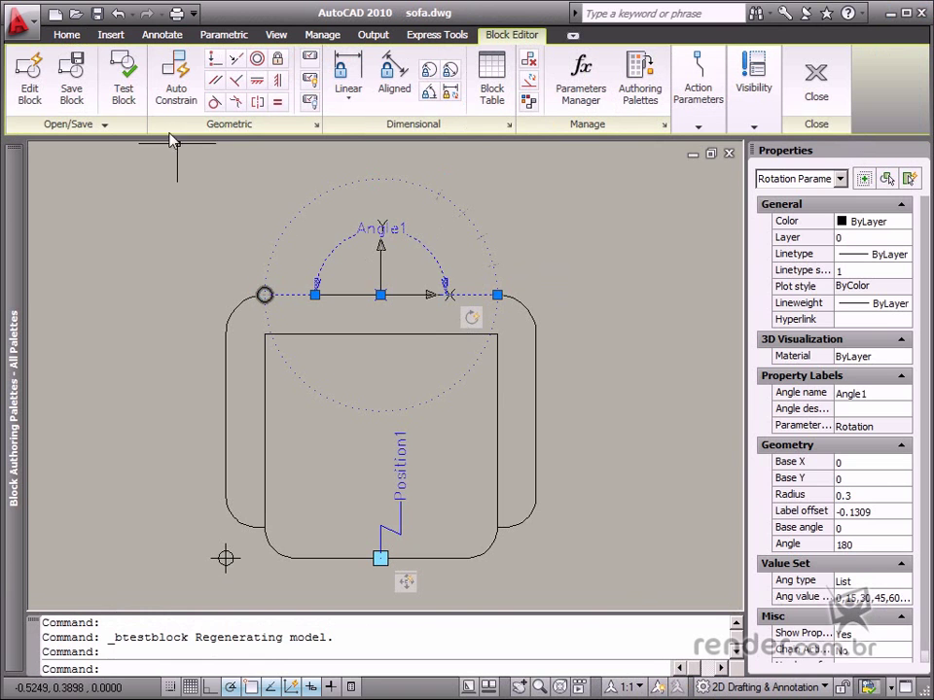
pyautogui.click(124, 92)
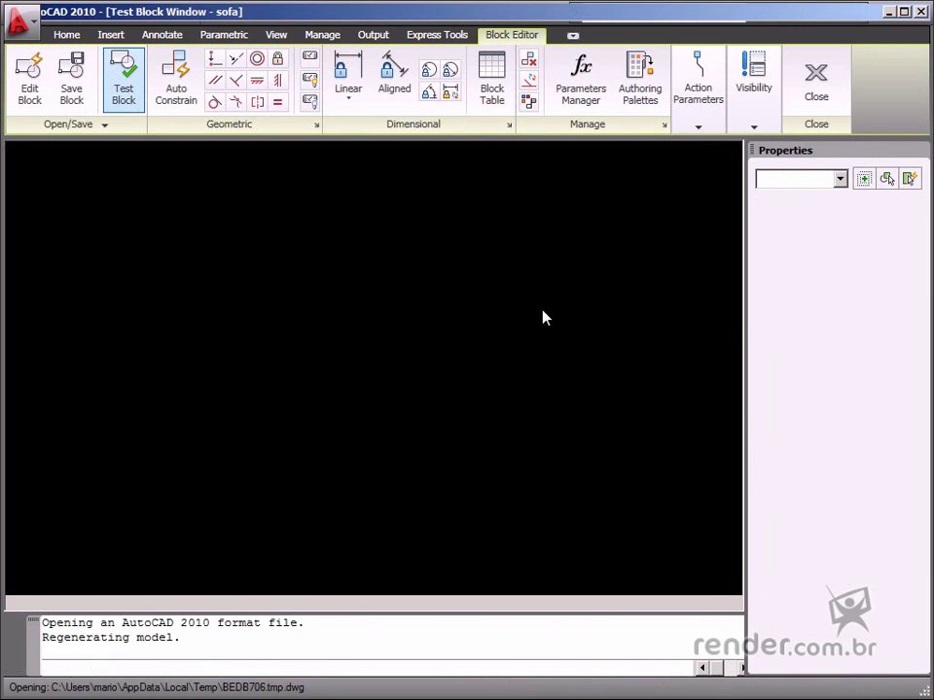
pyautogui.scroll(5, 378, 319)
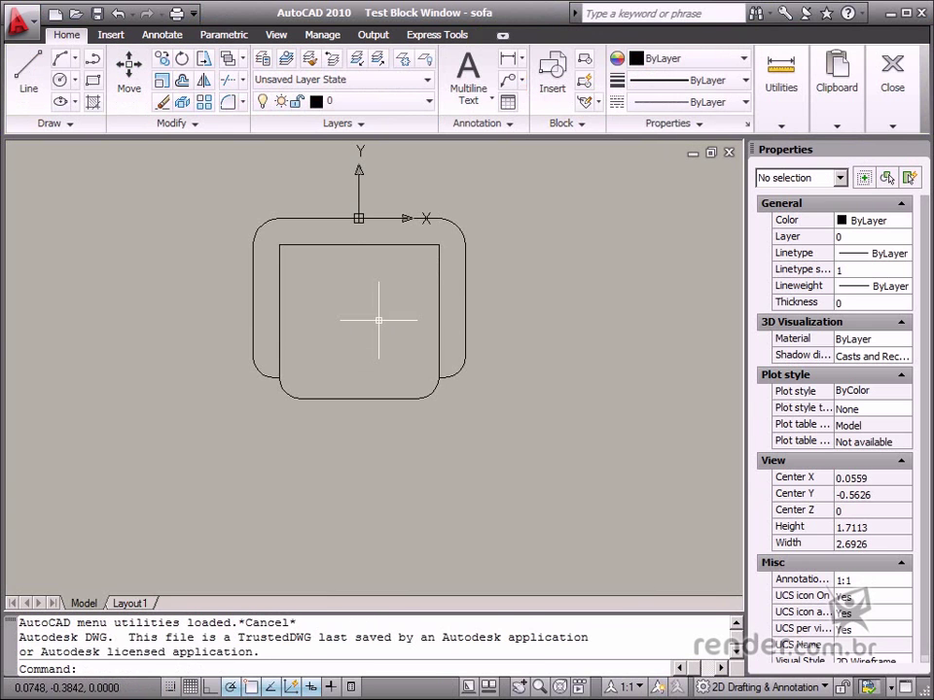
pyautogui.click(436, 310)
pyautogui.scroll(-2, 393, 322)
# - Rotate the sofa again with its Angle1 grip, snapping to an allowed angle
pyautogui.moveTo(388, 323); pyautogui.dragTo(456, 400, button='middle')
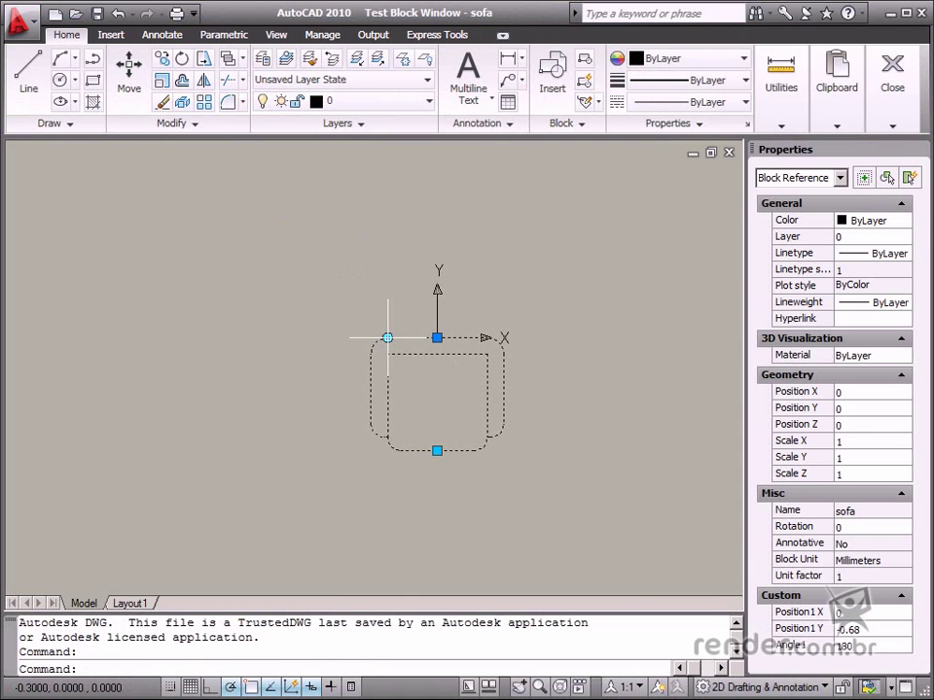
pyautogui.click(387, 337)
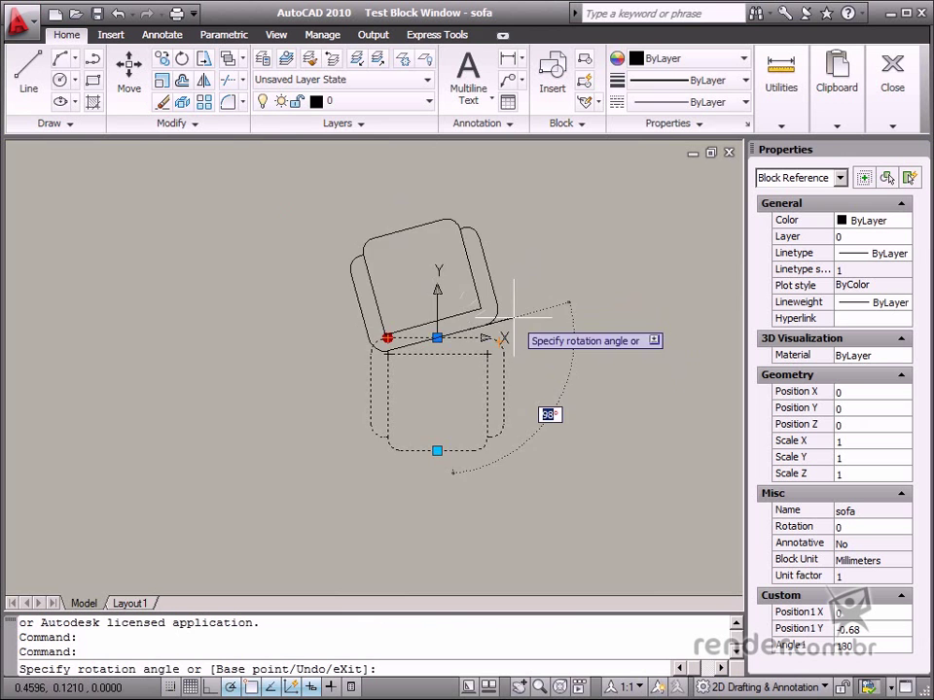
pyautogui.scroll(3, 513, 316)
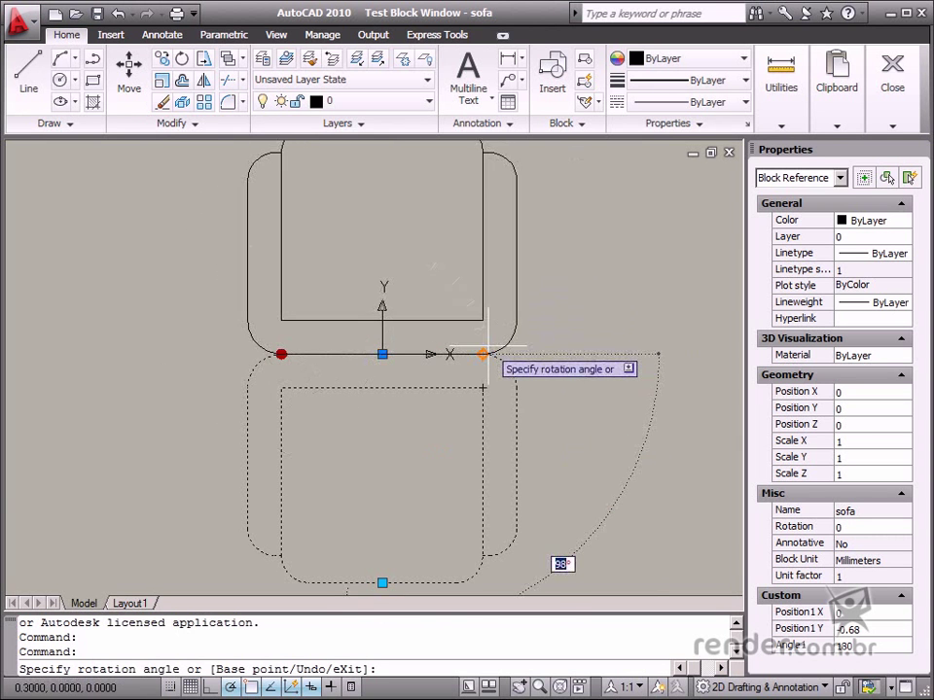
pyautogui.click(340, 341)
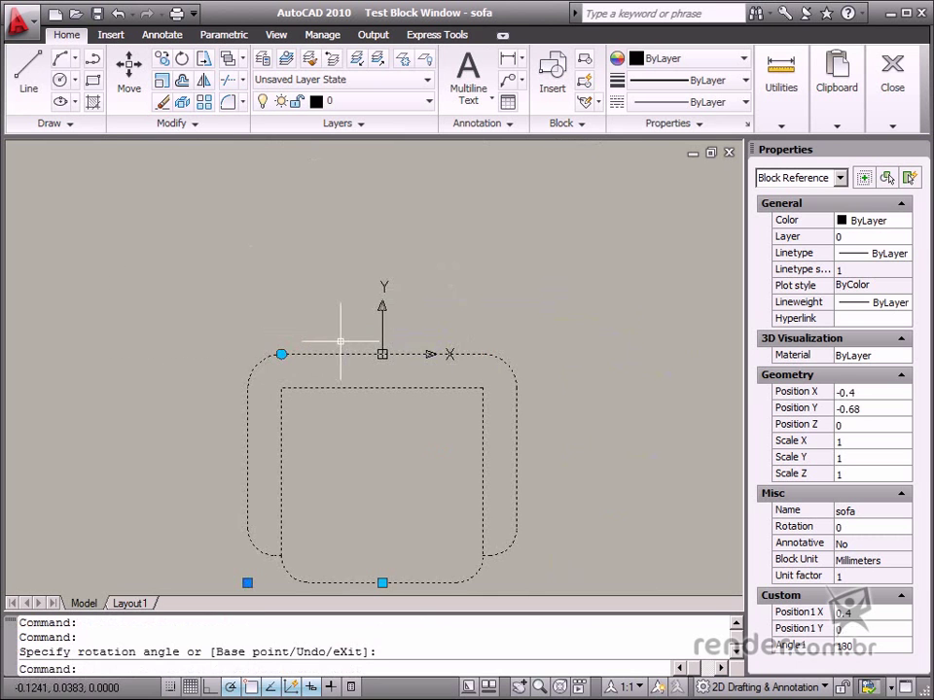
pyautogui.moveTo(359, 500); pyautogui.dragTo(421, 425, button='middle')
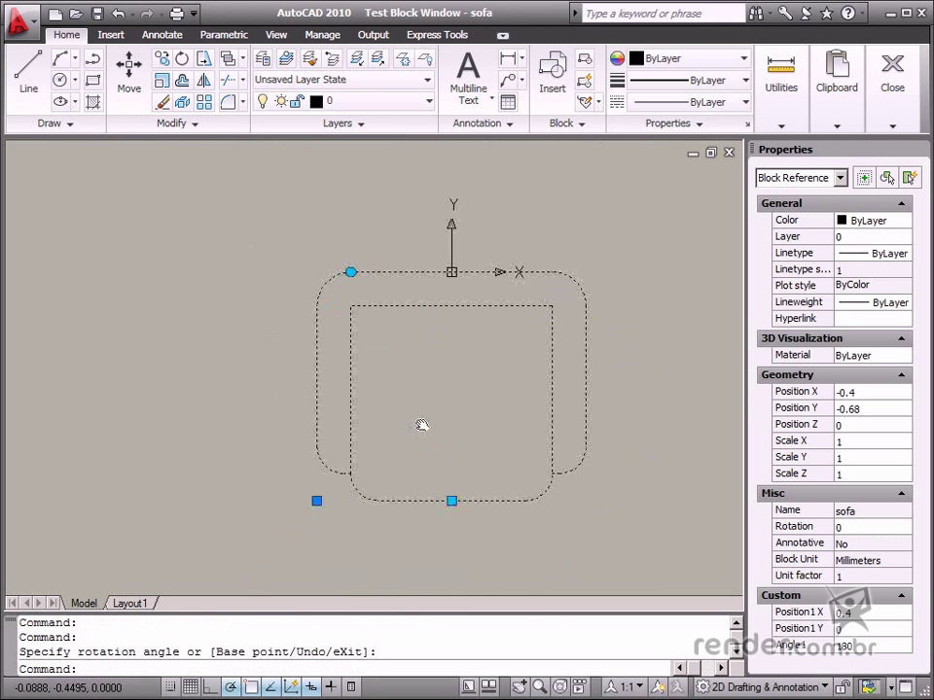
pyautogui.click(350, 272)
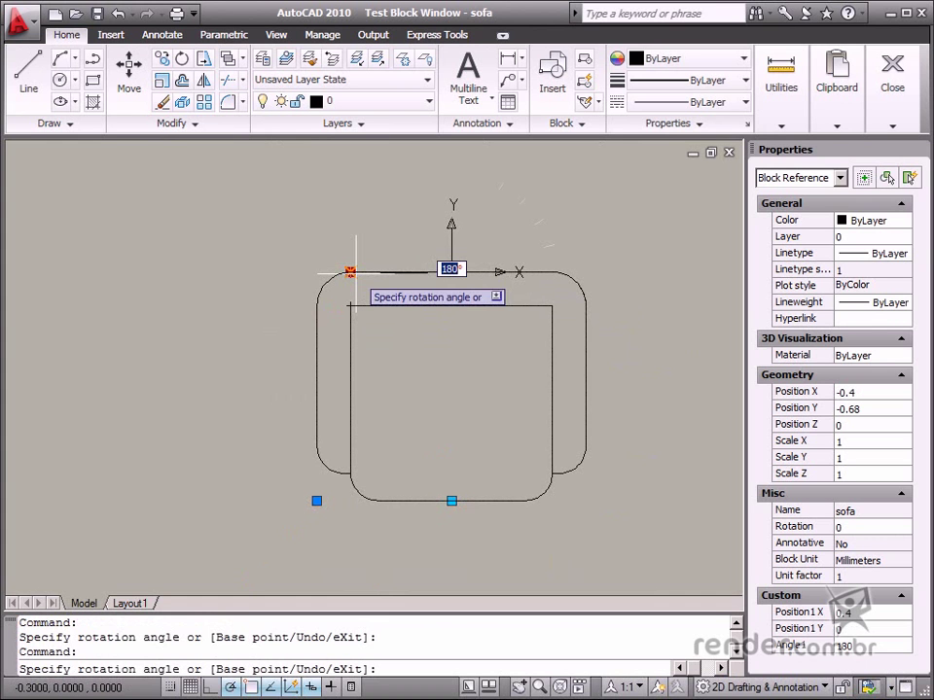
# - Switch the sofa's rotation to the Base point option
pyautogui.press('Down')
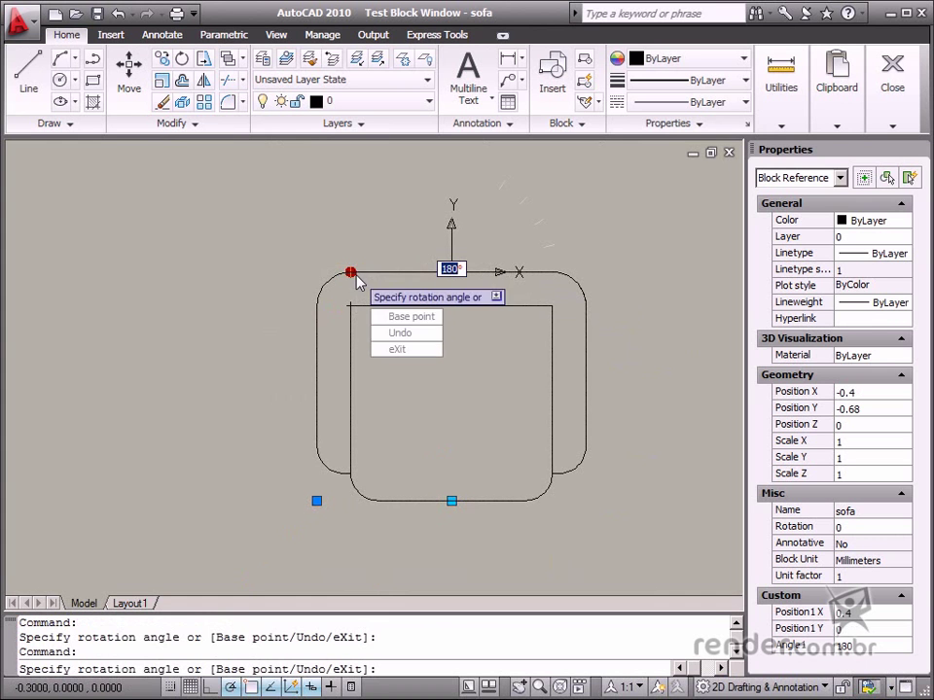
pyautogui.click(407, 322)
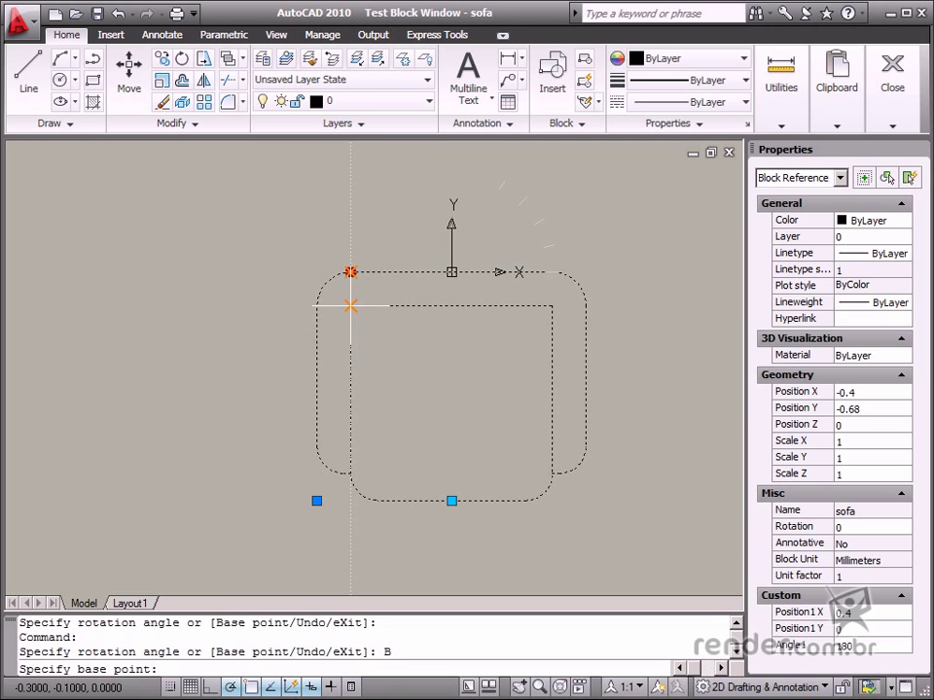
# - Pick the sofa's corner as the new base point, then undo the base point change
pyautogui.click(350, 305)
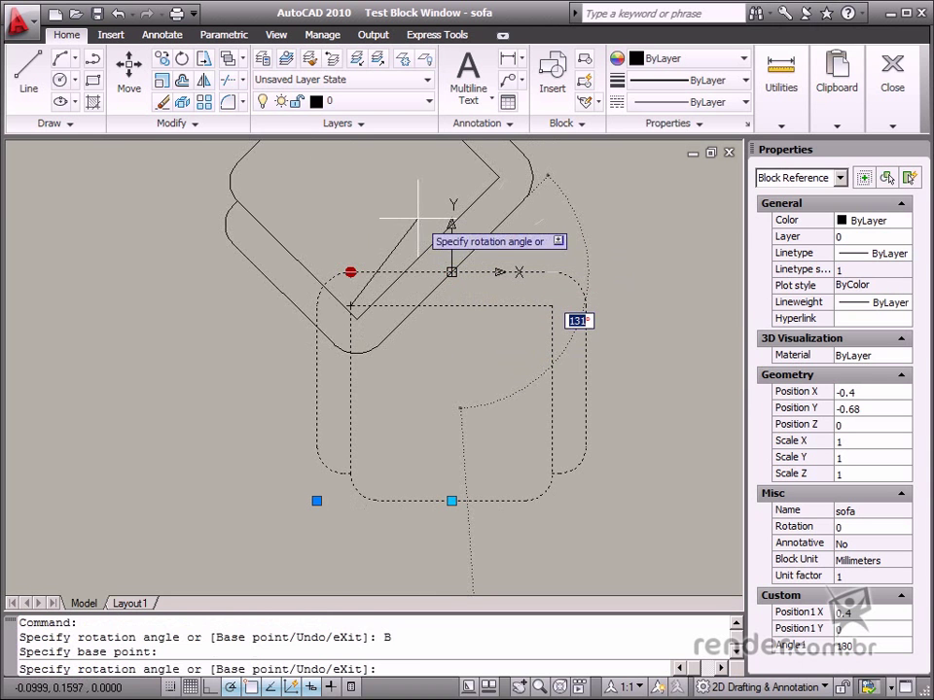
pyautogui.press('Down')
pyautogui.press('Down')
pyautogui.press('Down')
pyautogui.press('Return')
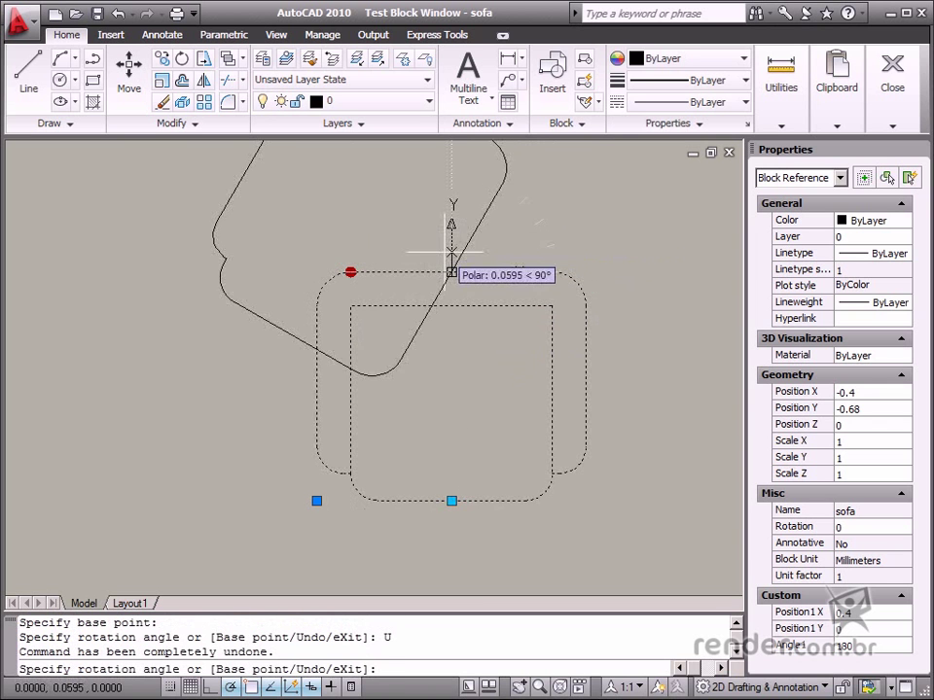
# - Cancel the sofa rotation, reselect the rotation grip, and choose eXit to leave the sofa unrotated
pyautogui.press('Escape')
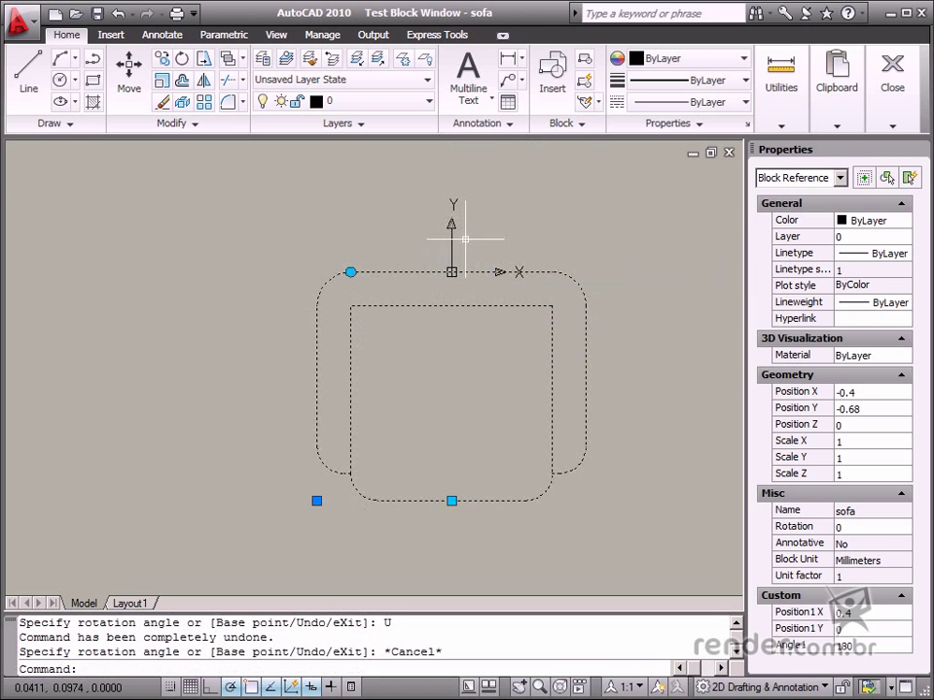
pyautogui.click(350, 272)
pyautogui.press('Down')
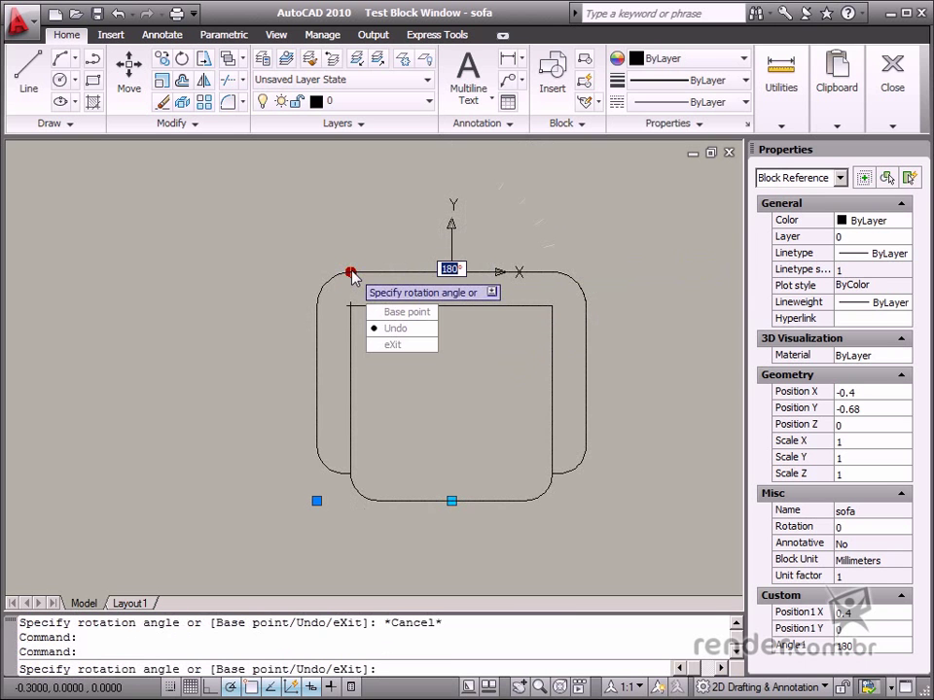
pyautogui.press('Return')
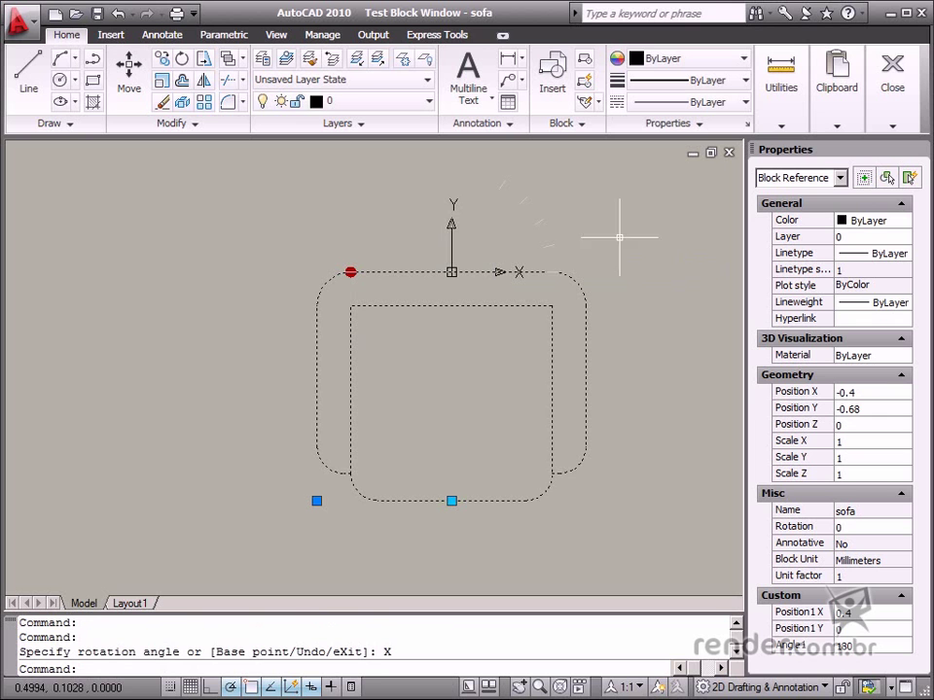